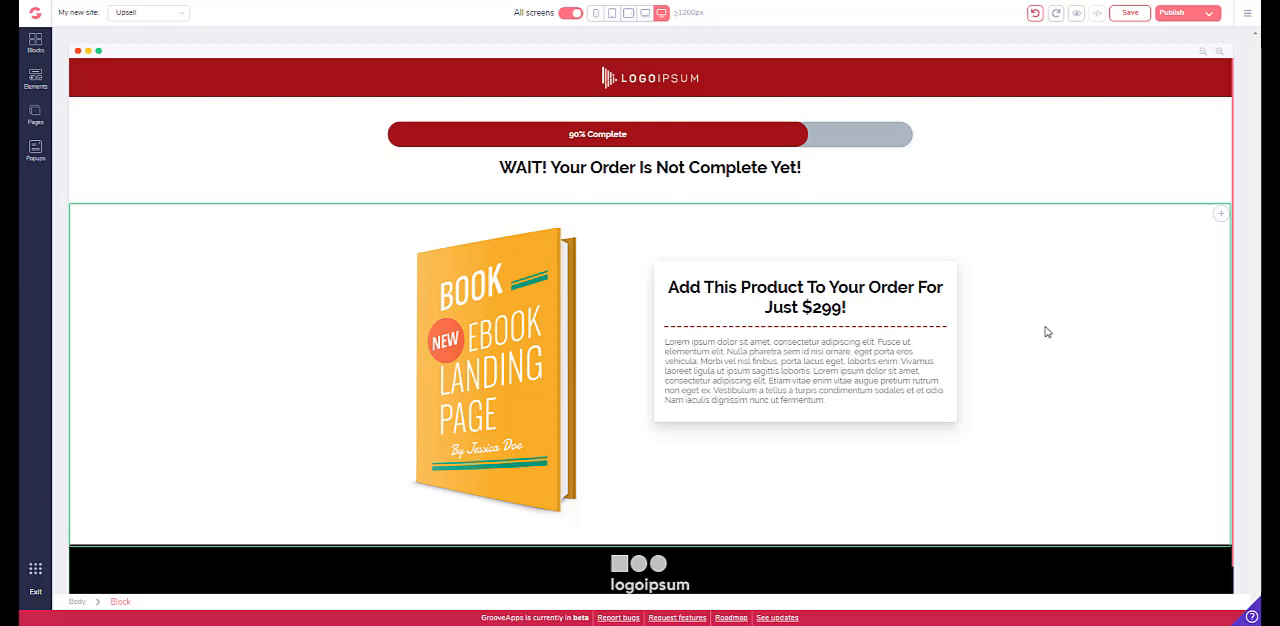
- Examine the form for adding a new Mailchimp integration, including its integration types and API key field
left_click(1247, 16)
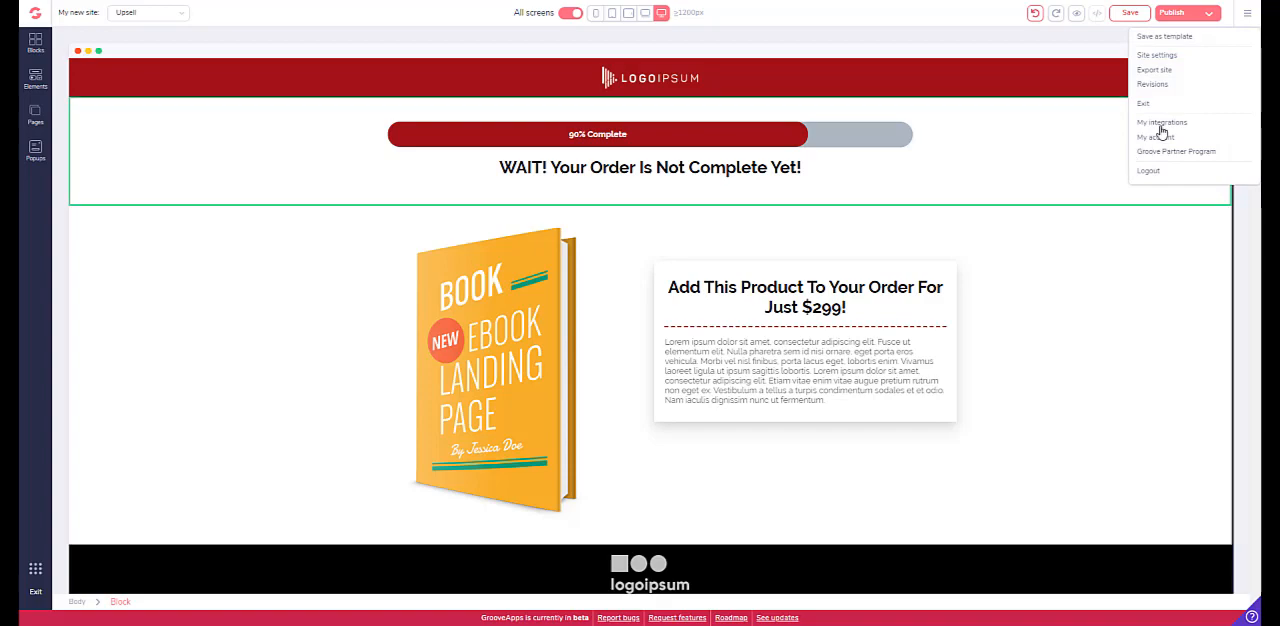
left_click(1161, 123)
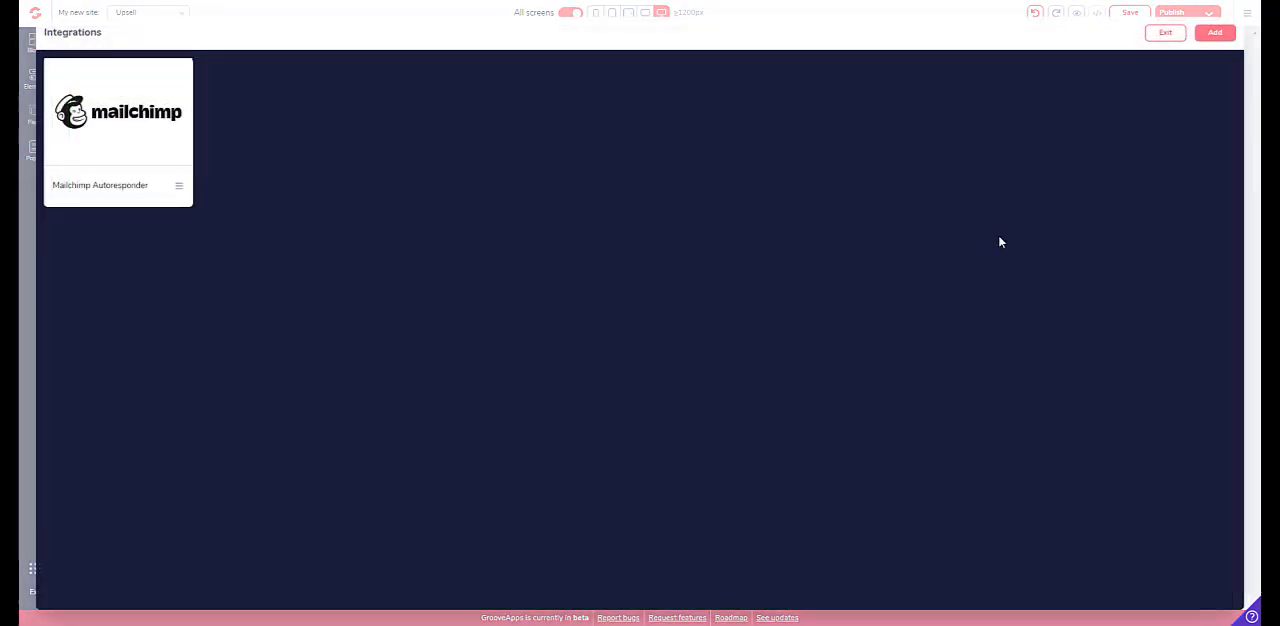
left_click(1215, 33)
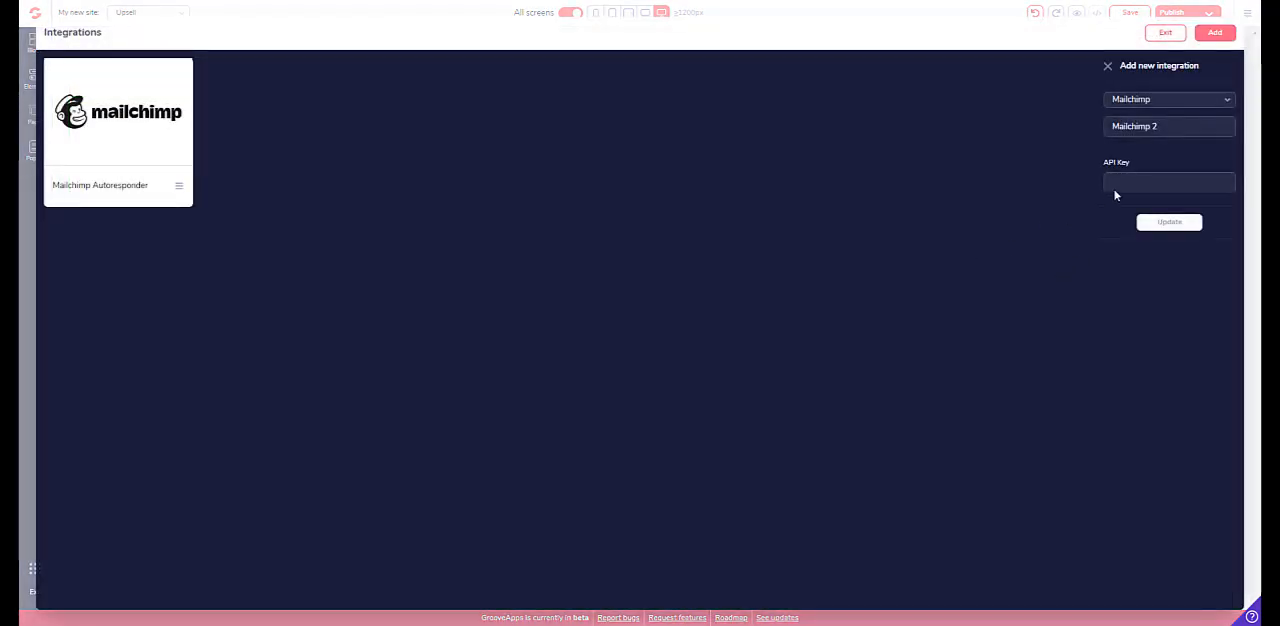
left_click(1169, 102)
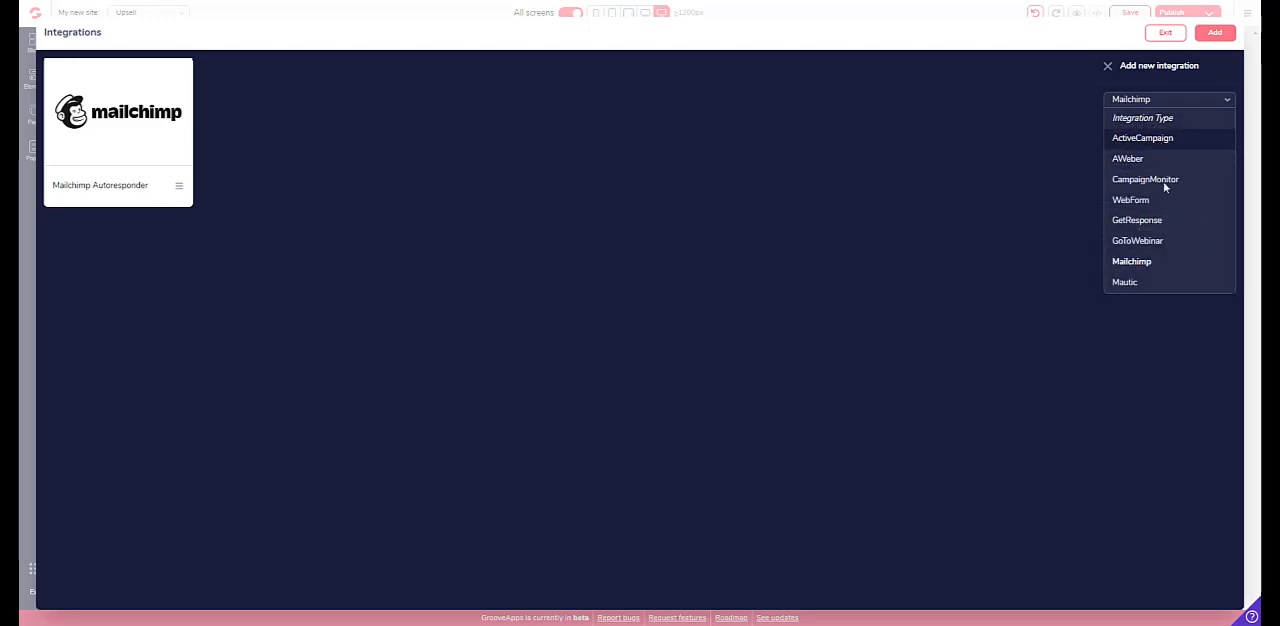
left_click(1140, 262)
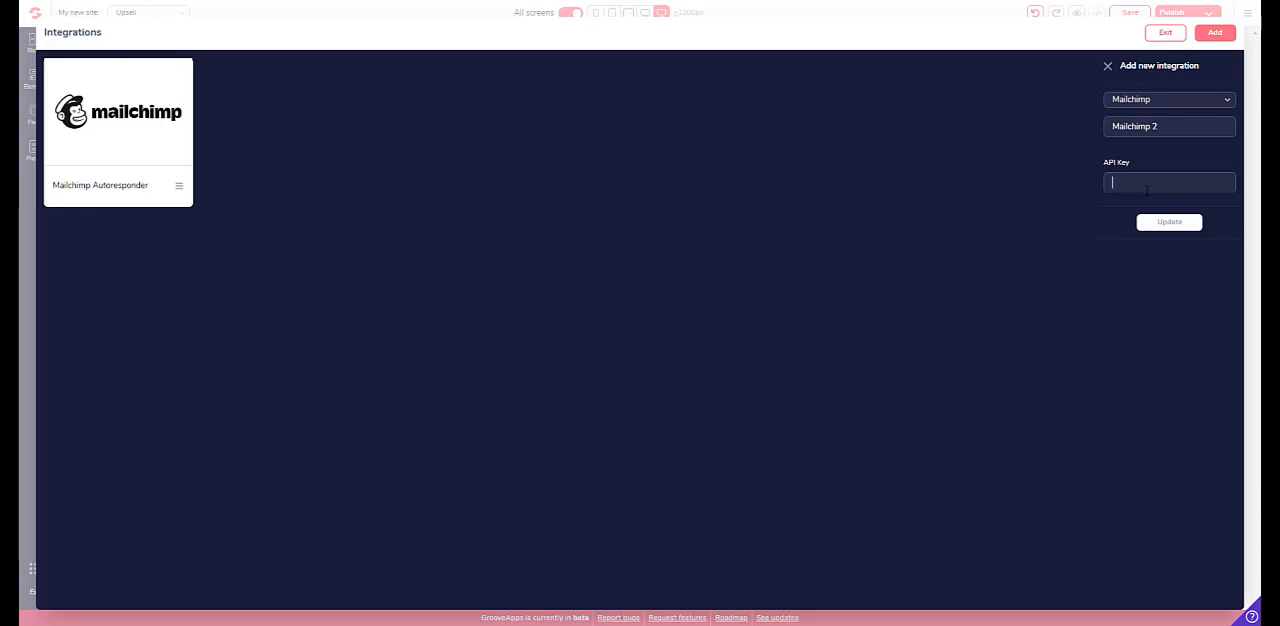
left_click(1147, 189)
left_click(1166, 33)
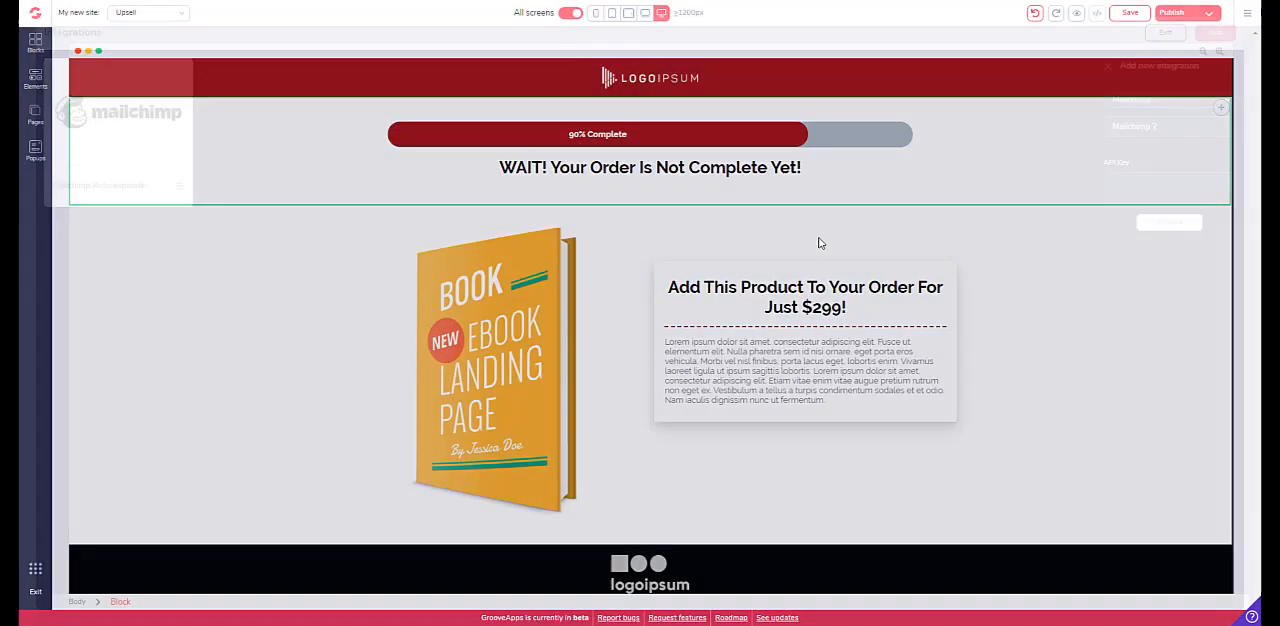
- Add a new page to the site from the Home template directly below the Upsell template
left_click(35, 118)
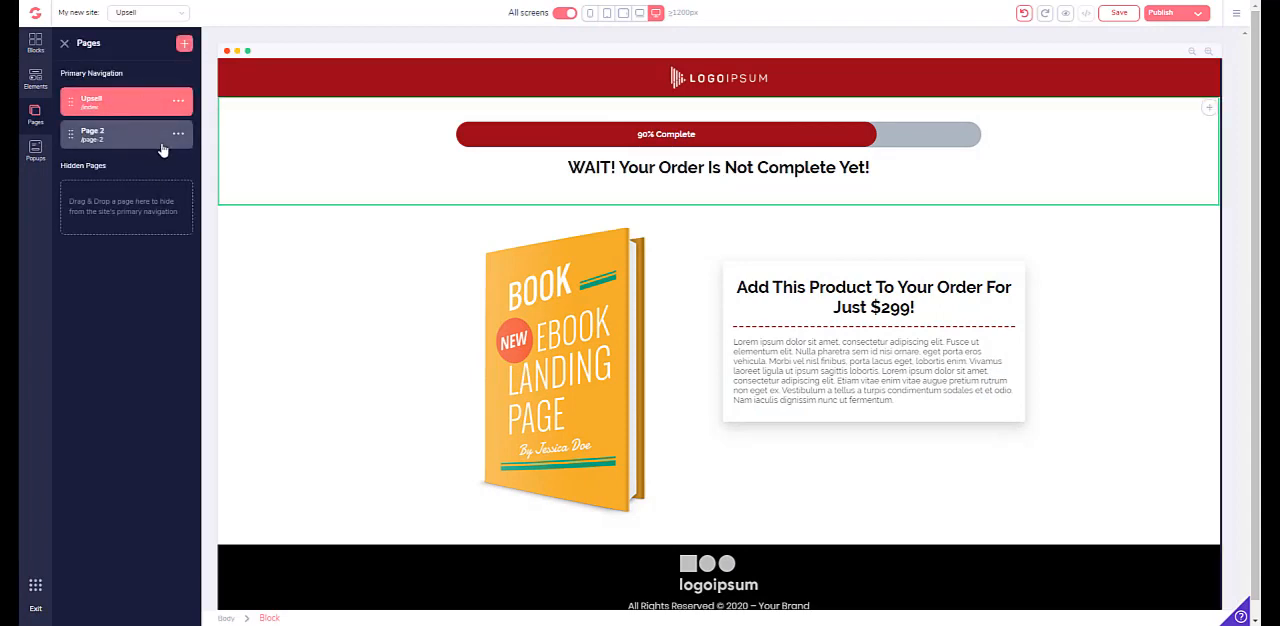
left_click(184, 43)
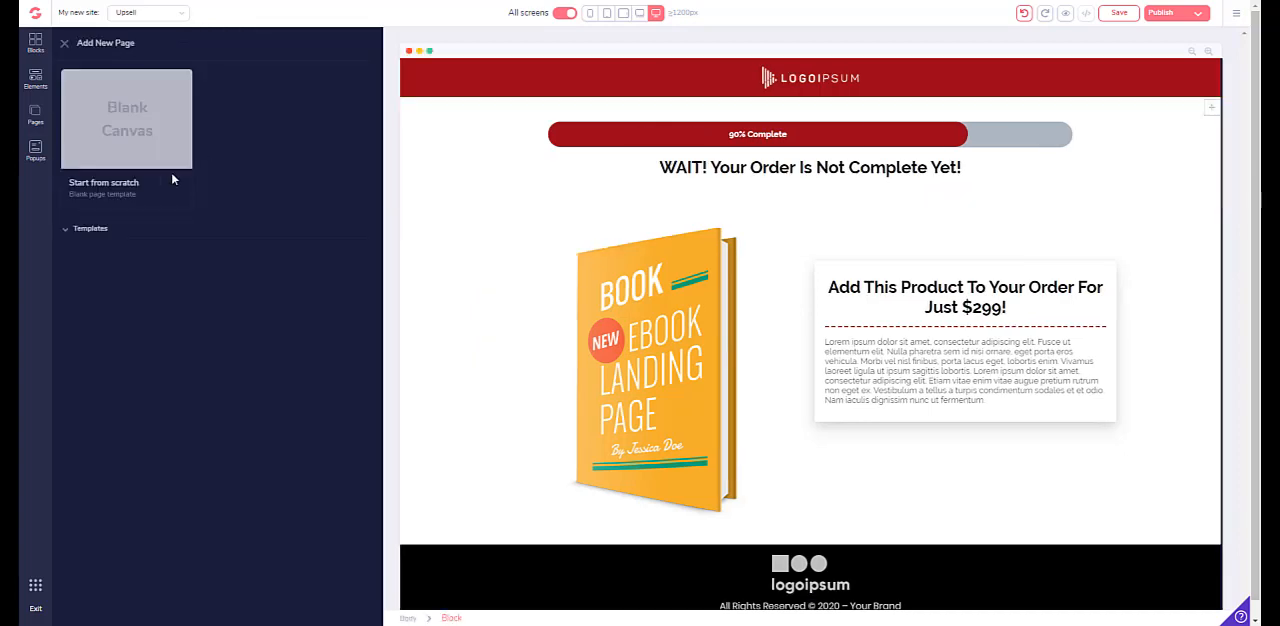
left_click(72, 236)
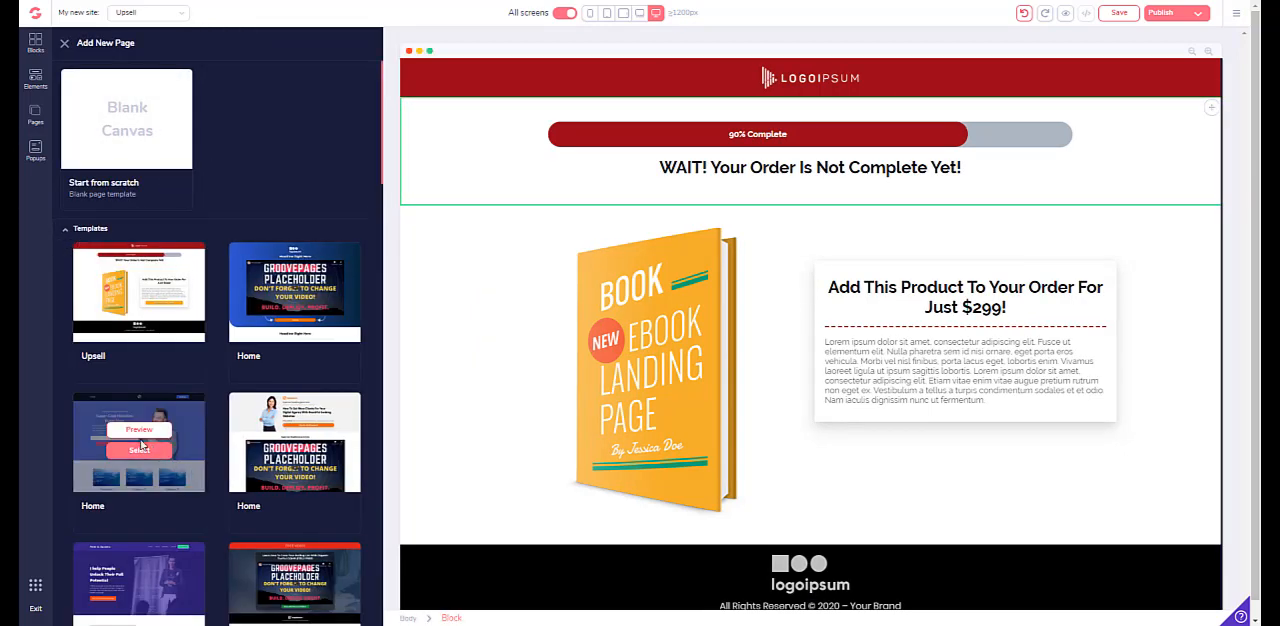
left_click(139, 450)
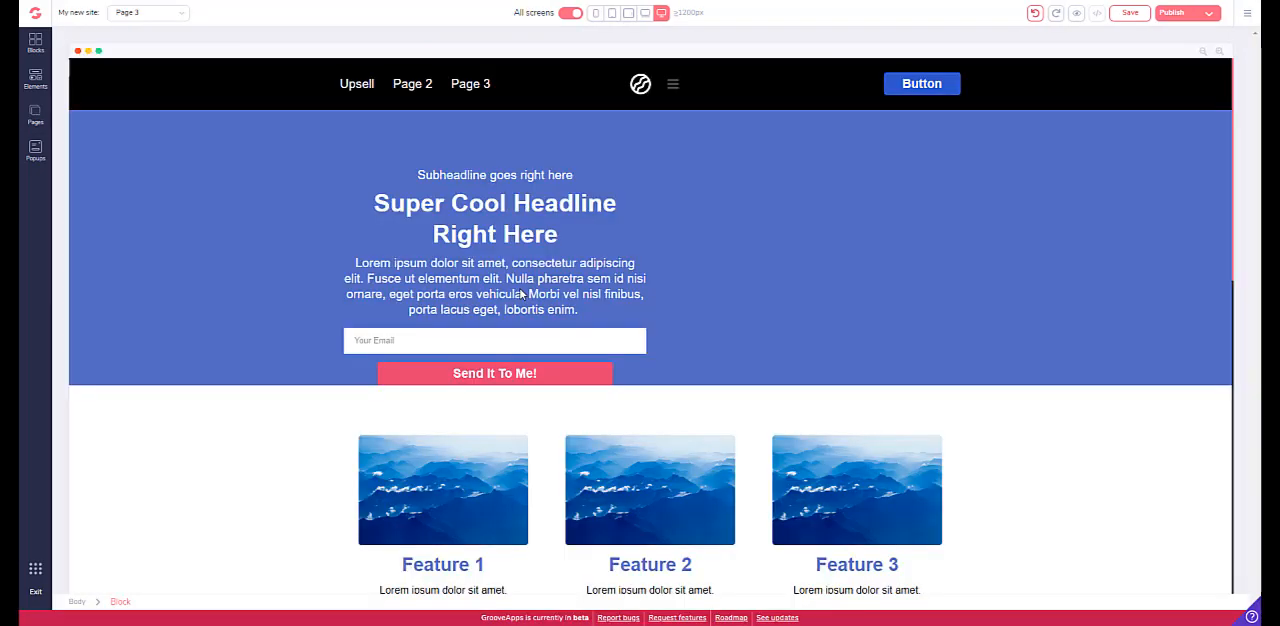
- Return to the Upsell page and place a Mailchimp form below the paragraph in the "Add This Product To Your Order" box
left_click(35, 115)
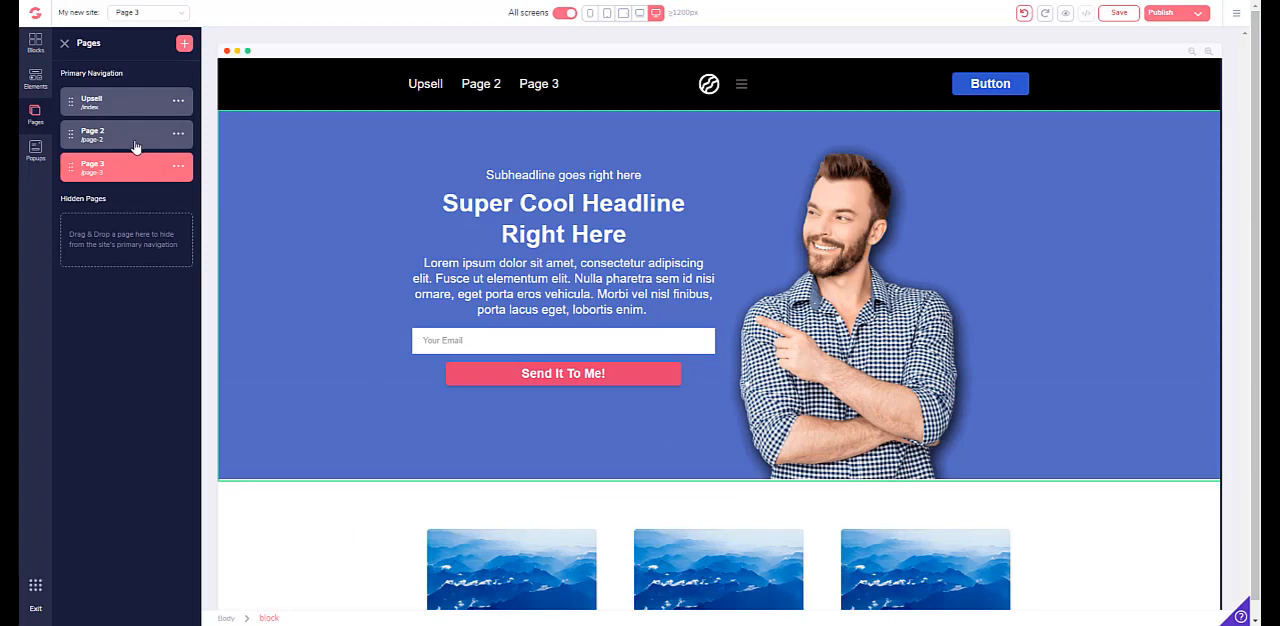
left_click(129, 103)
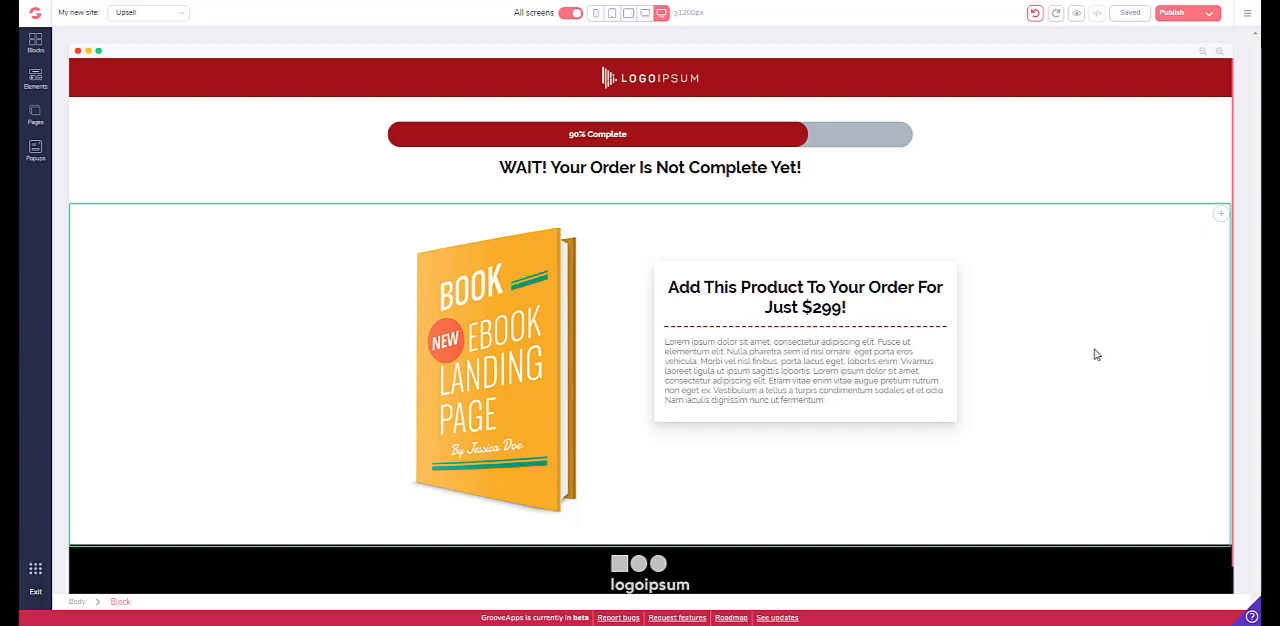
left_click(35, 78)
scroll(100, 288, "down", 15)
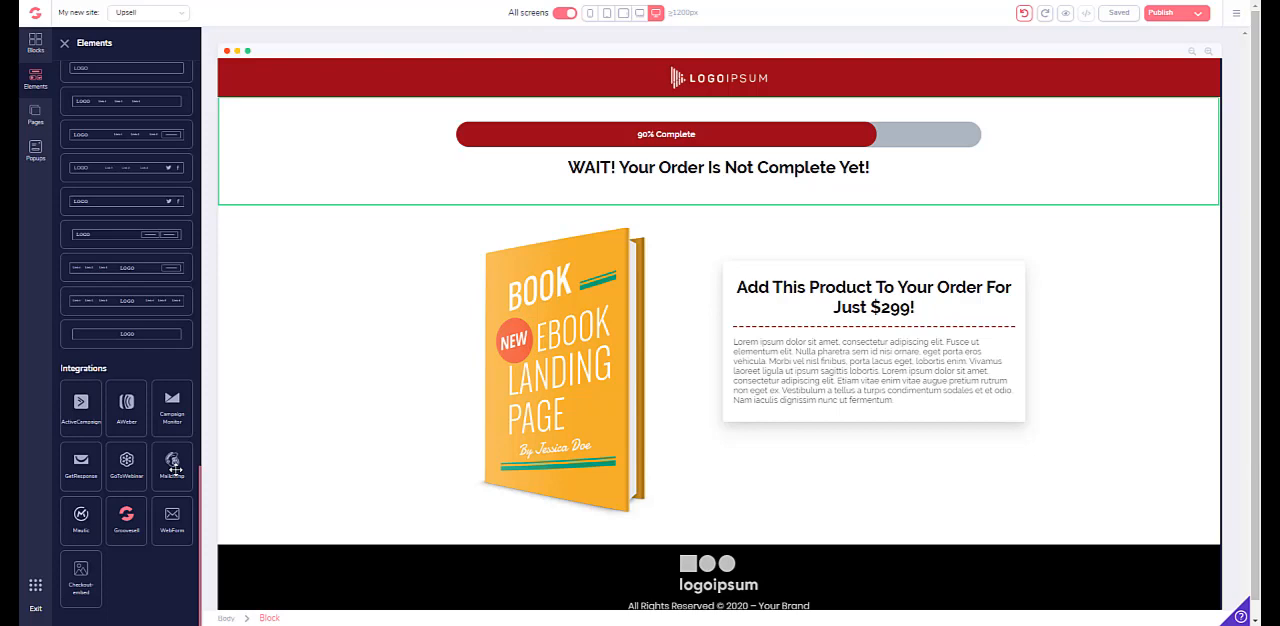
left_click_drag(174, 468, 849, 453)
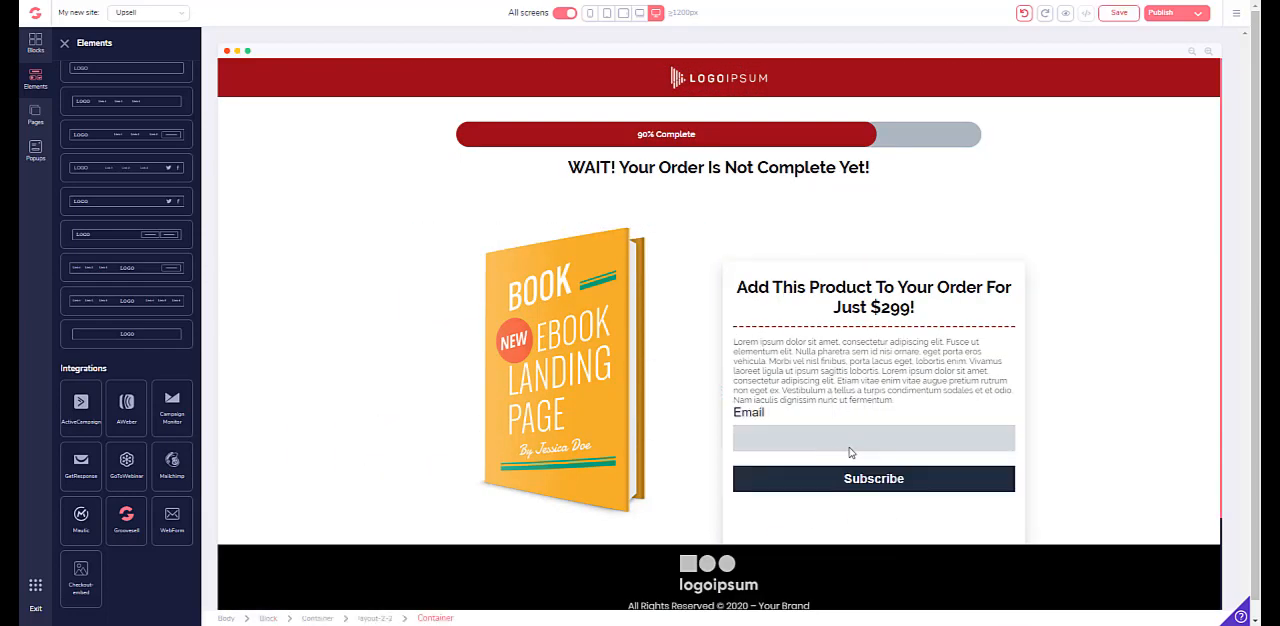
left_click(1070, 255)
scroll(1090, 280, "down", 1)
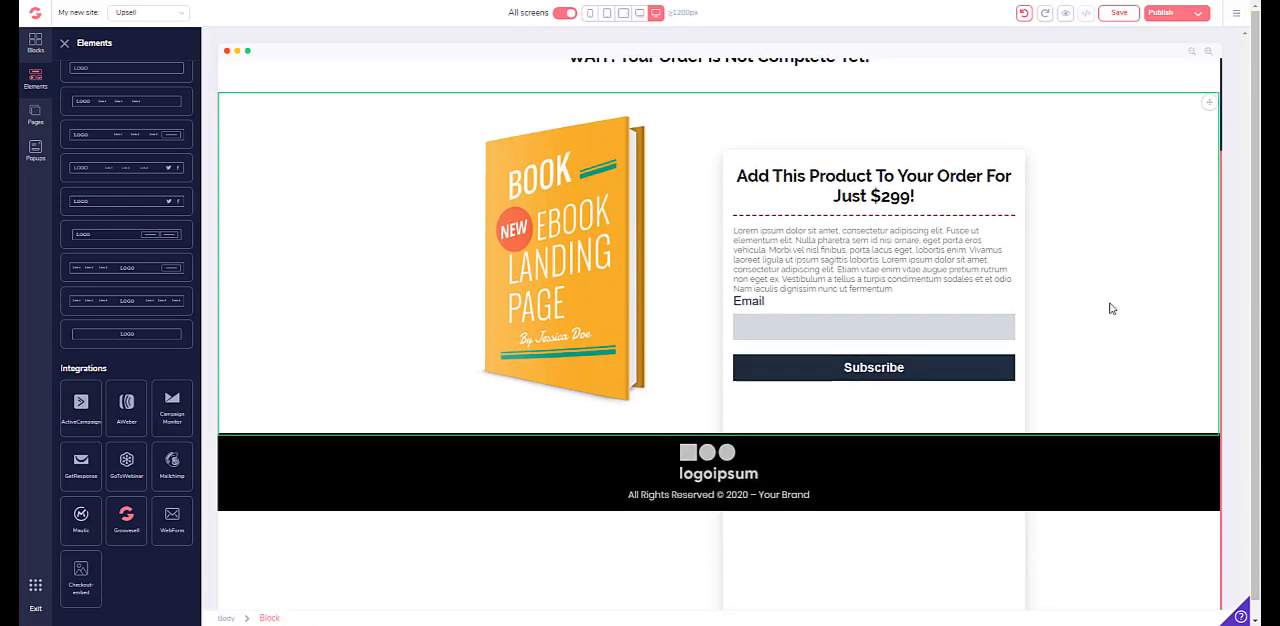
scroll(1110, 308, "up", 1)
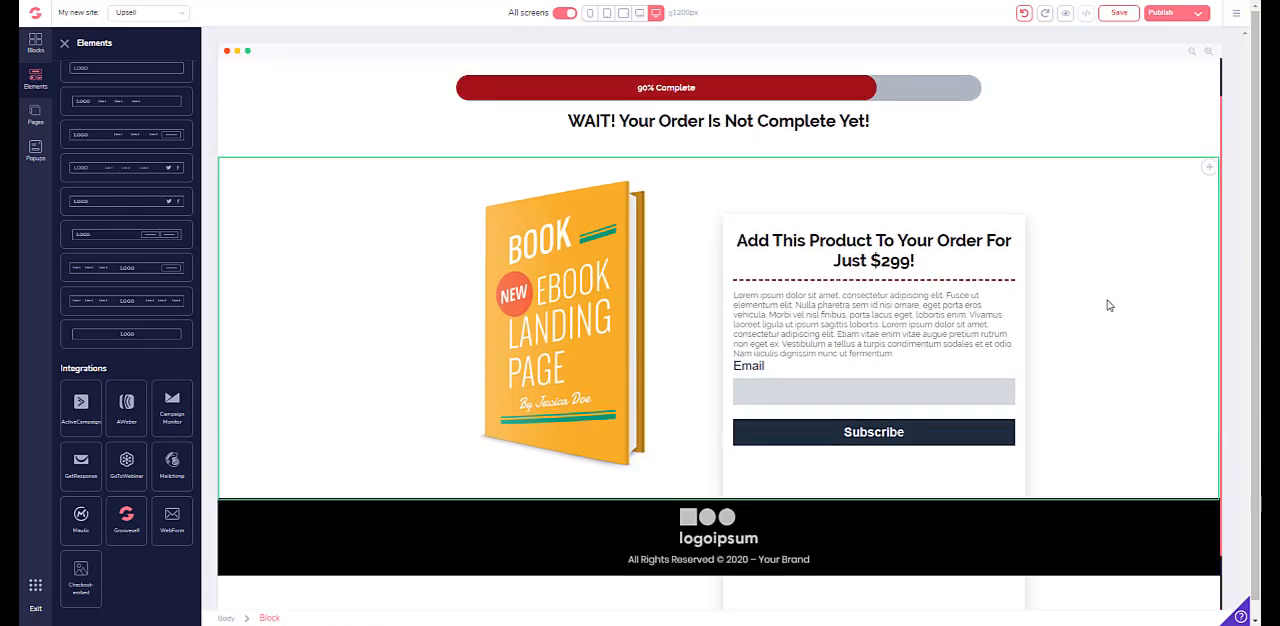
- Examine the configuration settings of the form's Subscribe button
left_click(1008, 442)
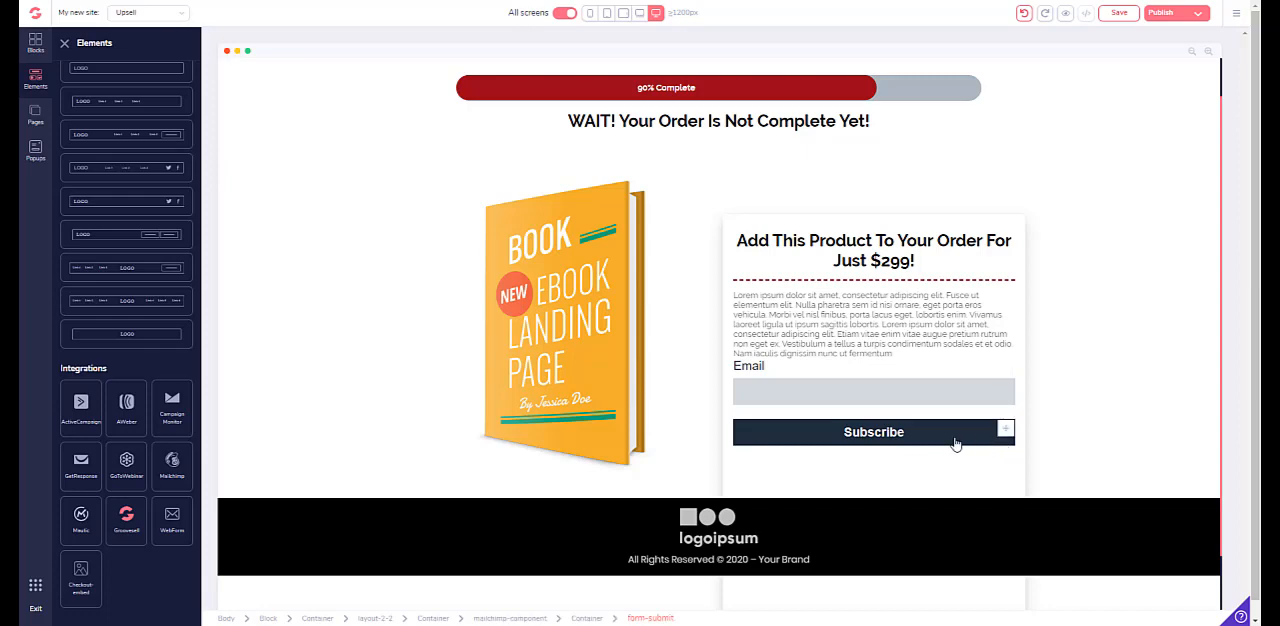
left_click(913, 442)
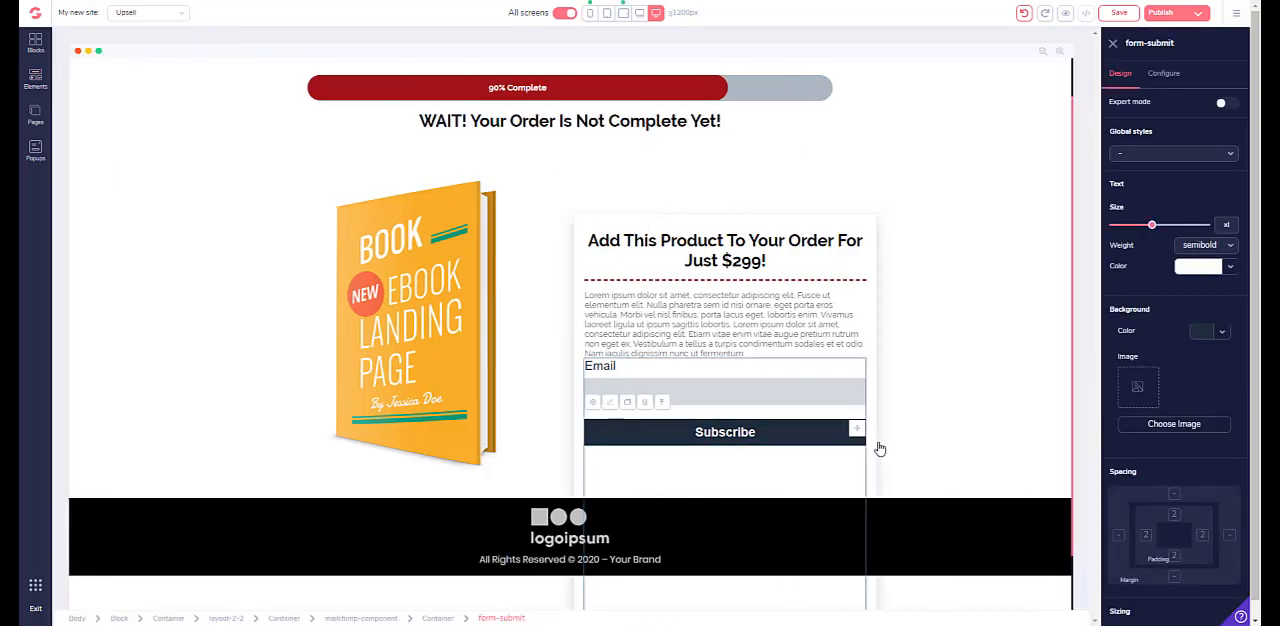
left_click(1165, 74)
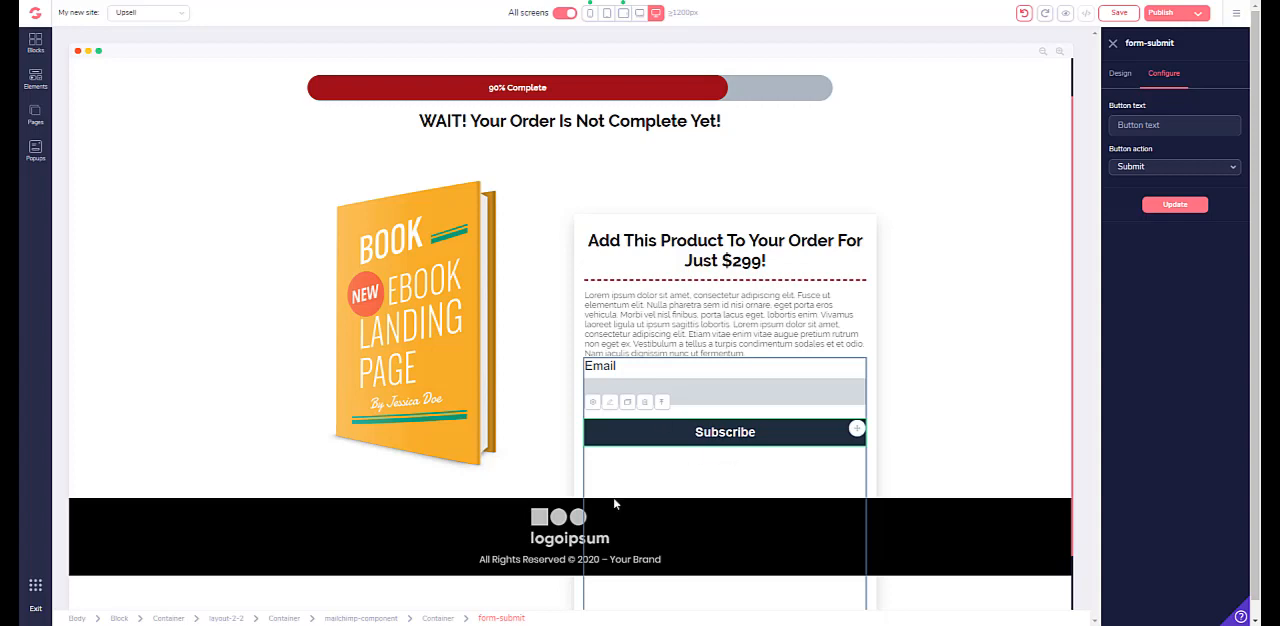
- Connect the whole Mailchimp form to the Mailchimp Autoresponder integration and the Geraldth Digital list
left_click(661, 403)
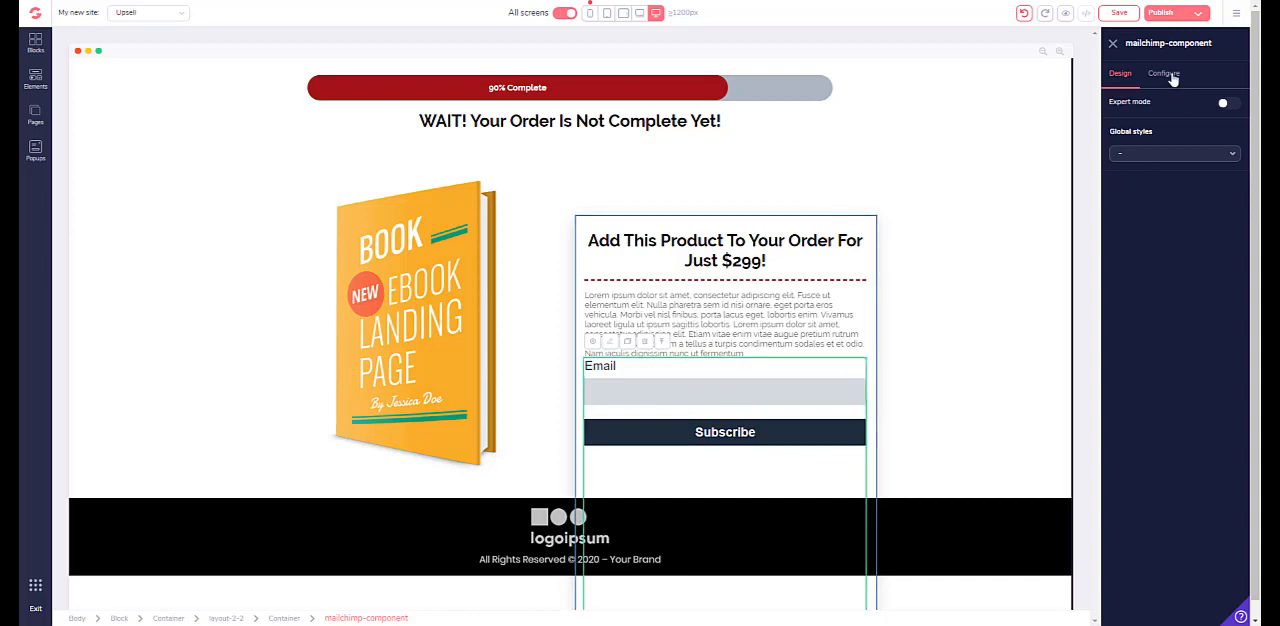
left_click(1163, 73)
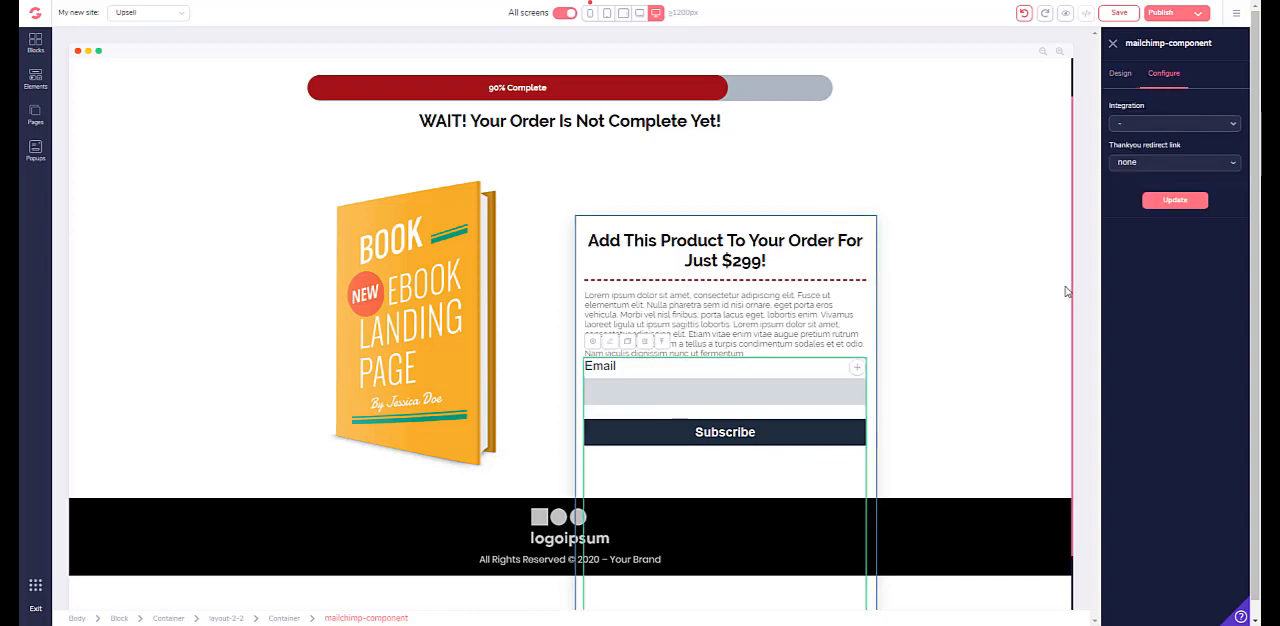
left_click(1213, 128)
left_click(1190, 143)
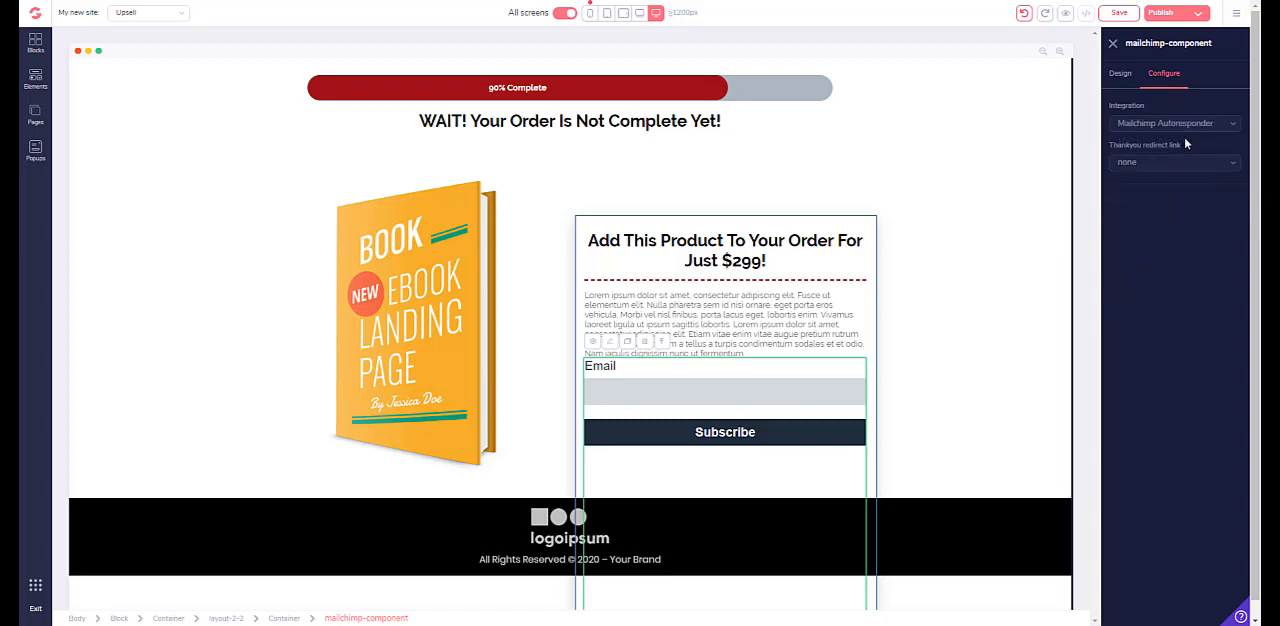
left_click(1170, 164)
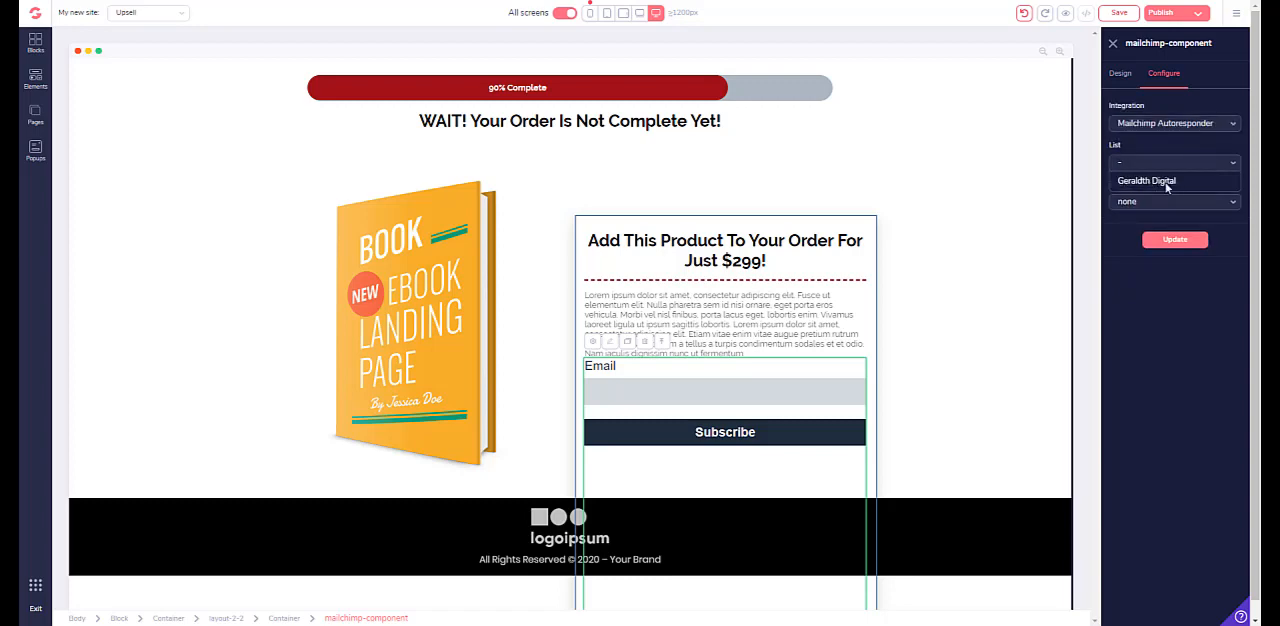
left_click(1166, 182)
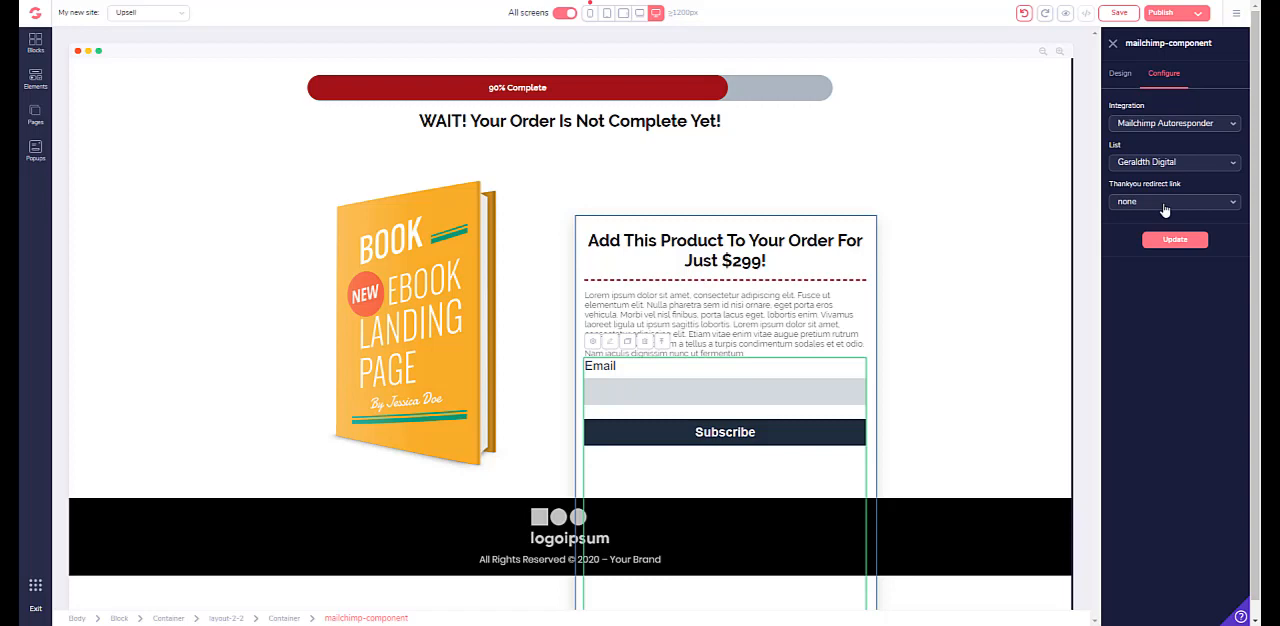
- Set the Mailchimp form's thank-you redirect to the Upsell page, then apply the configuration and save the site
left_click(1165, 203)
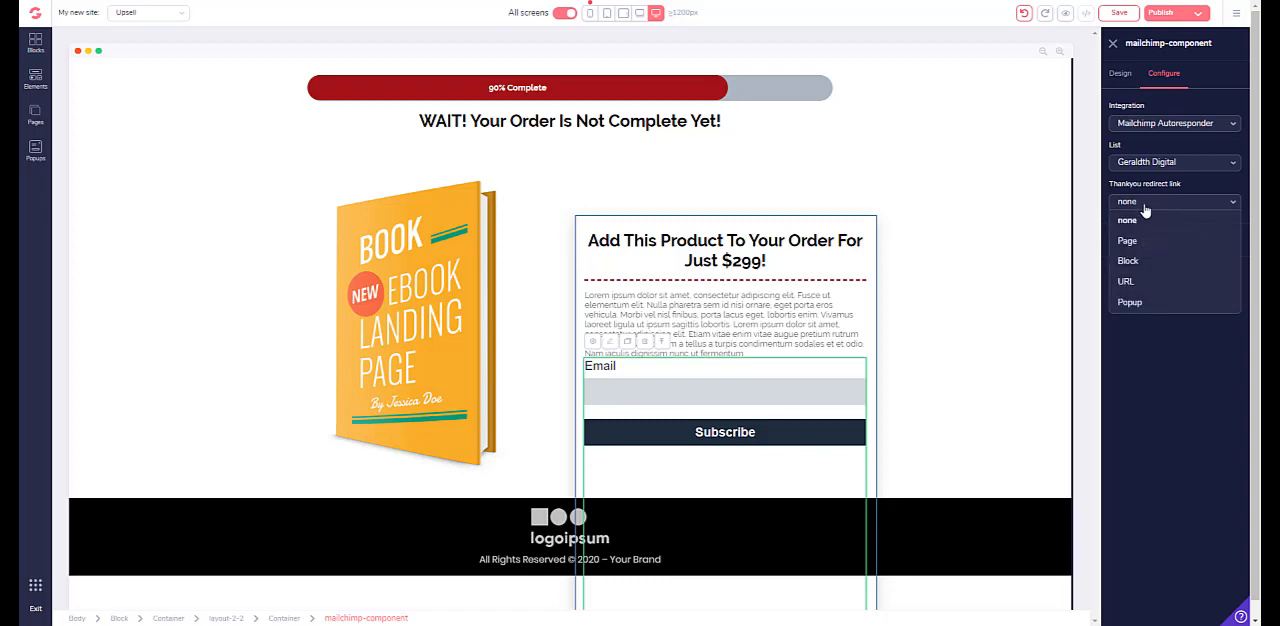
left_click(1133, 244)
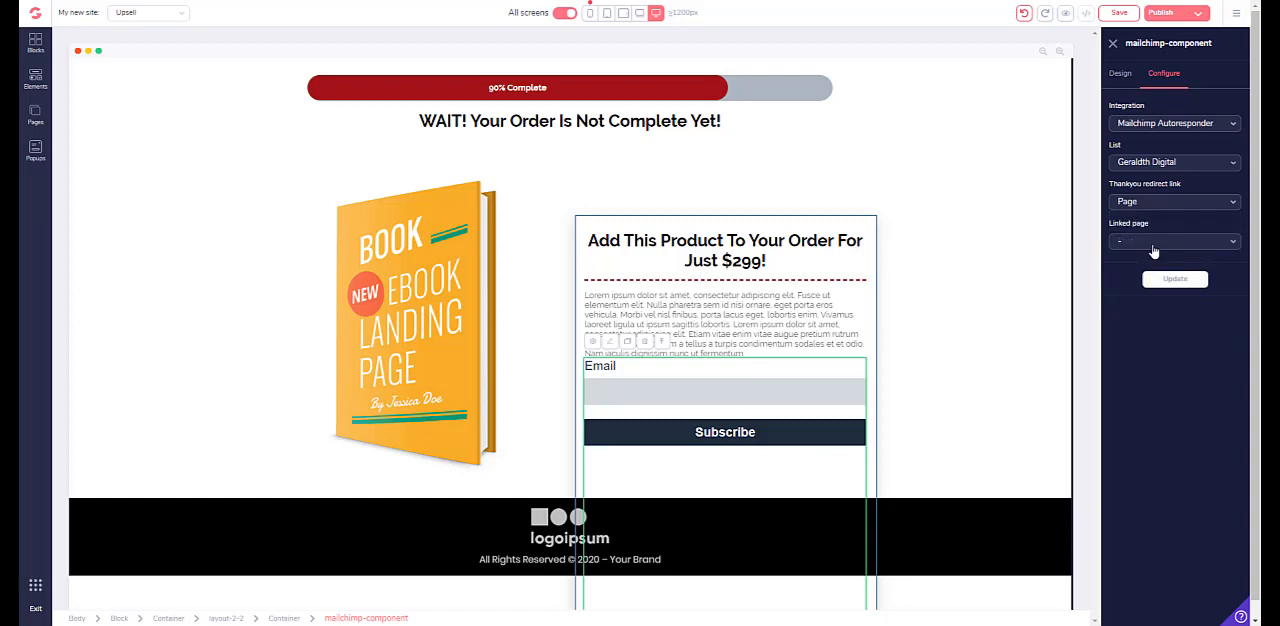
left_click(1154, 246)
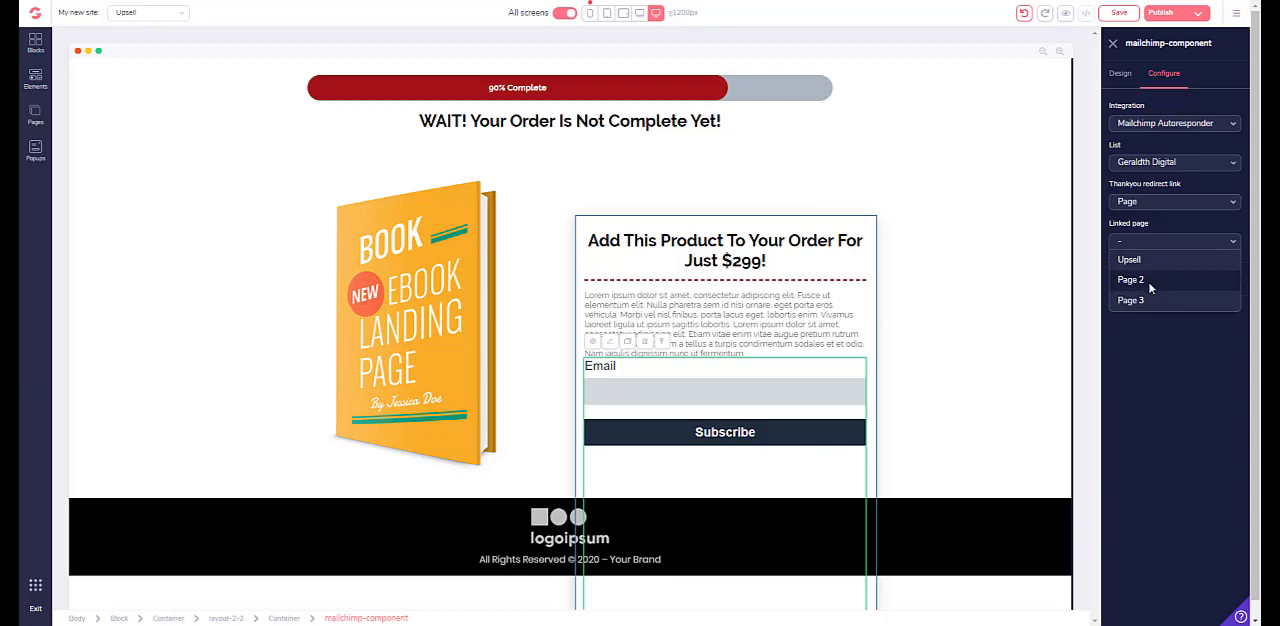
left_click(1150, 282)
left_click(1160, 242)
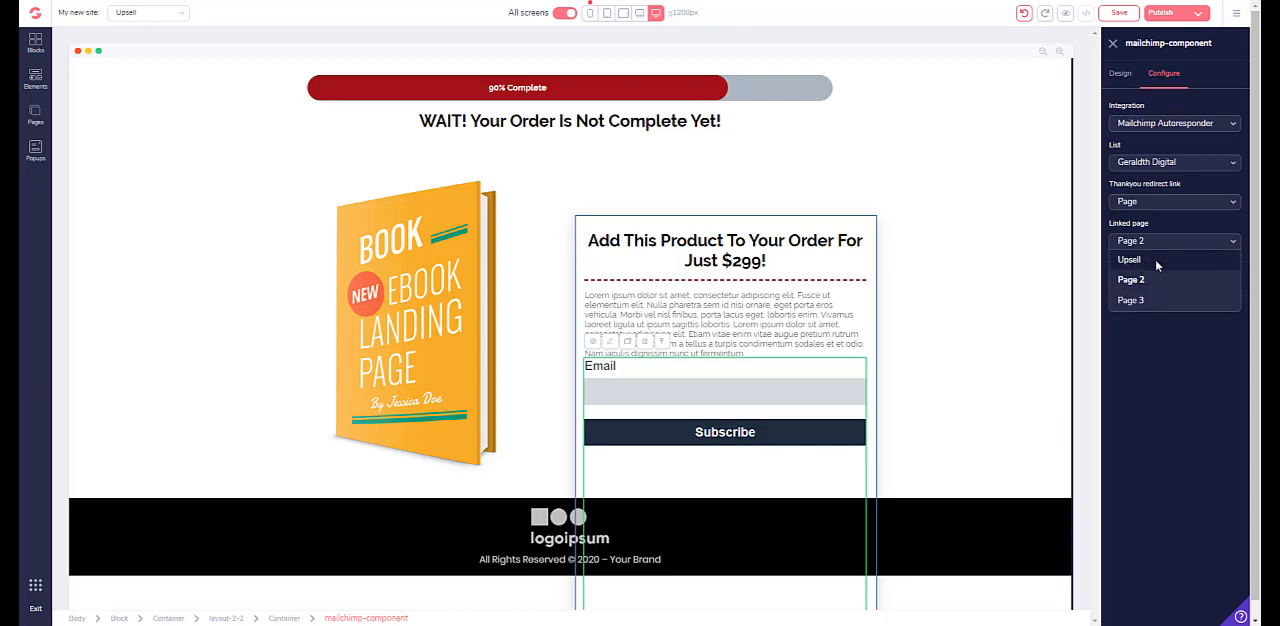
left_click(1156, 260)
left_click(1160, 203)
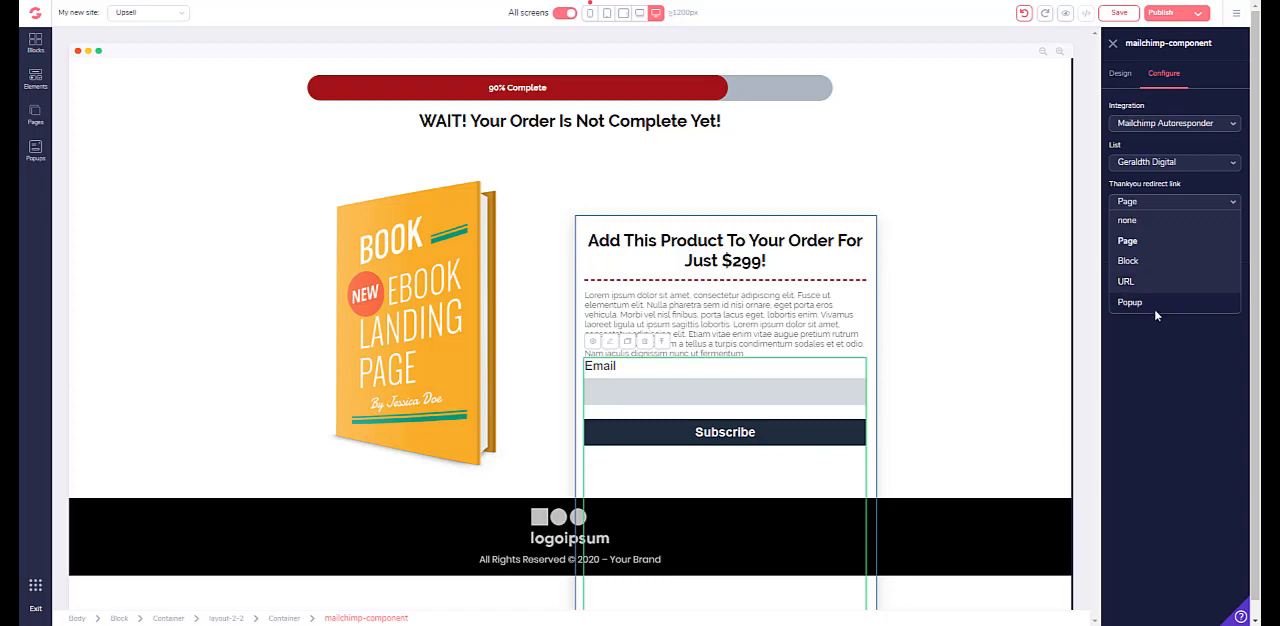
left_click(1153, 395)
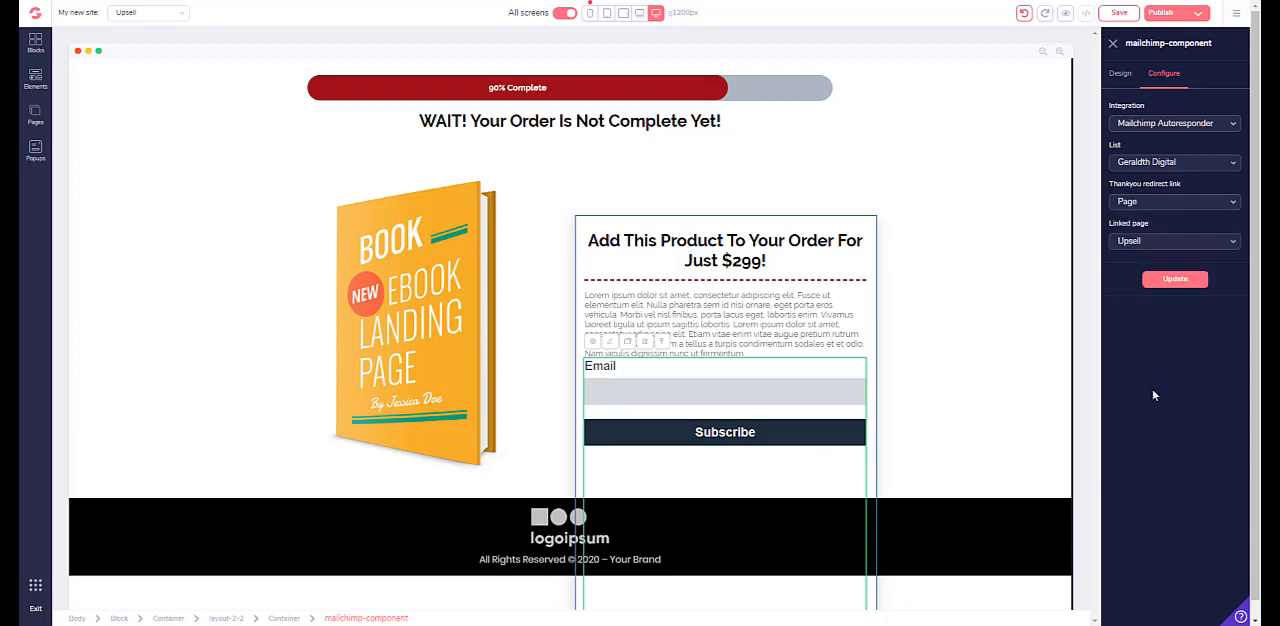
left_click(1172, 282)
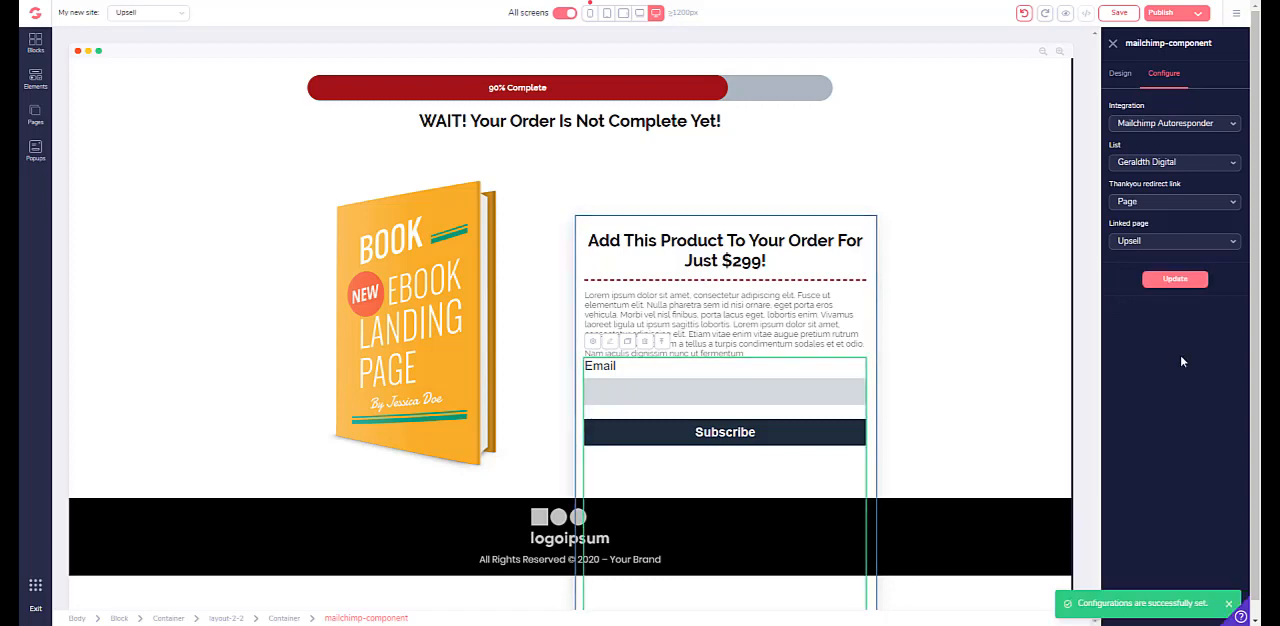
left_click(1119, 13)
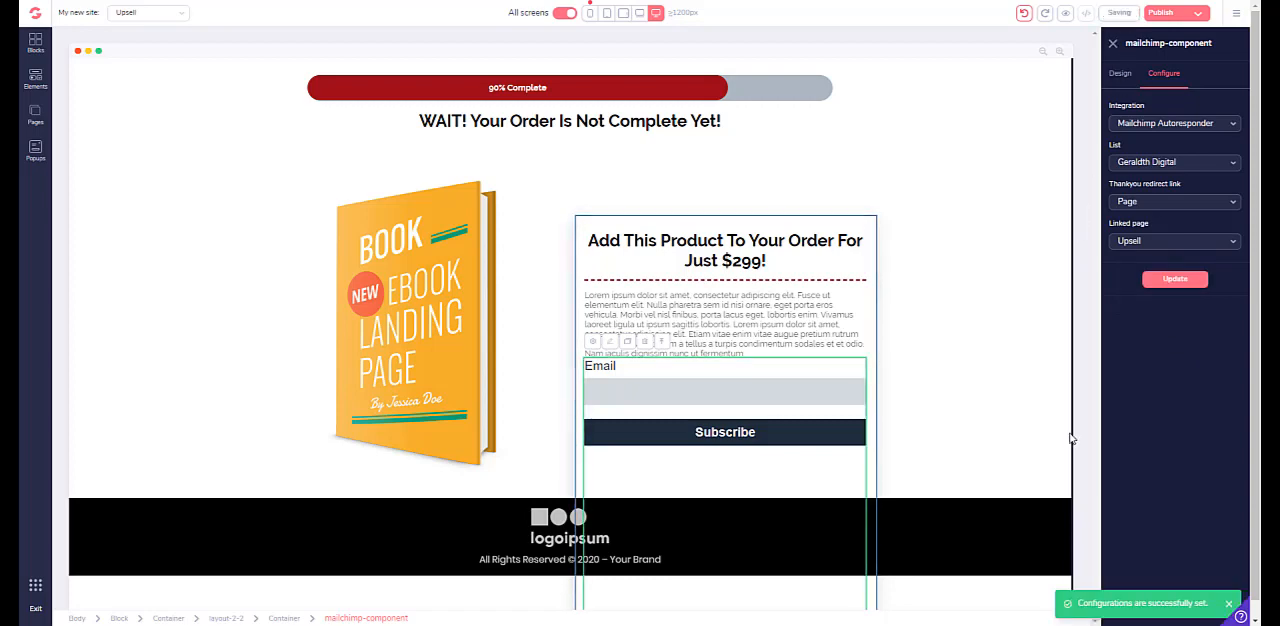